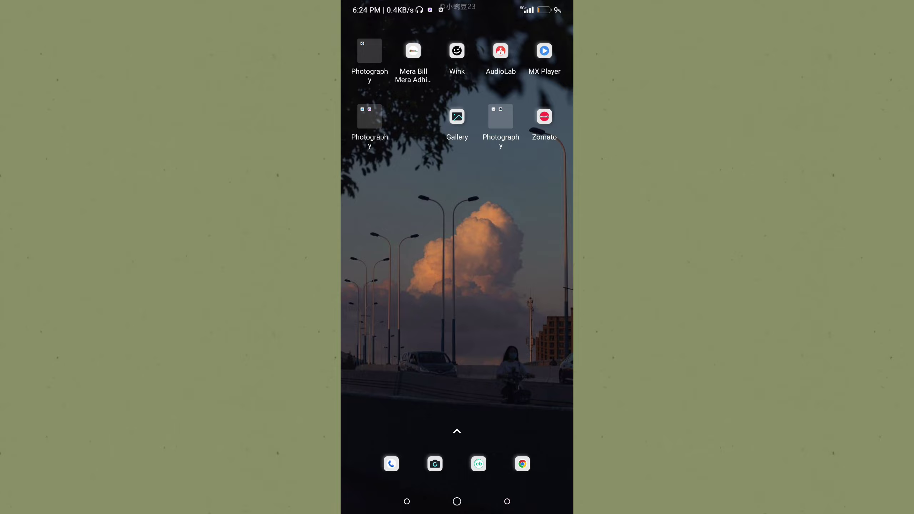
Launch VN from the app list and start a new video project.
{"action": "left_click_drag", "start_coordinate": [540, 400], "coordinate": [551, 239]}
{"action": "left_click_drag", "start_coordinate": [531, 372], "coordinate": [492, 279]}
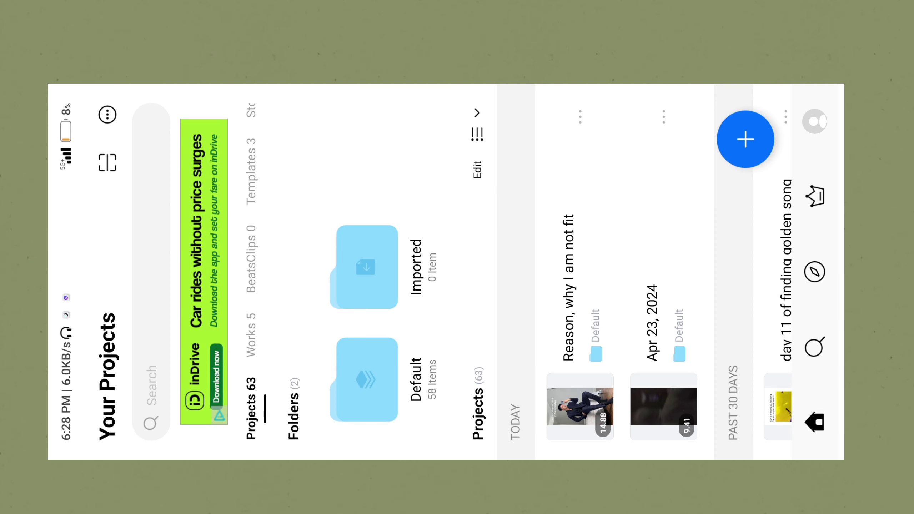
{"action": "left_click", "coordinate": [745, 139]}
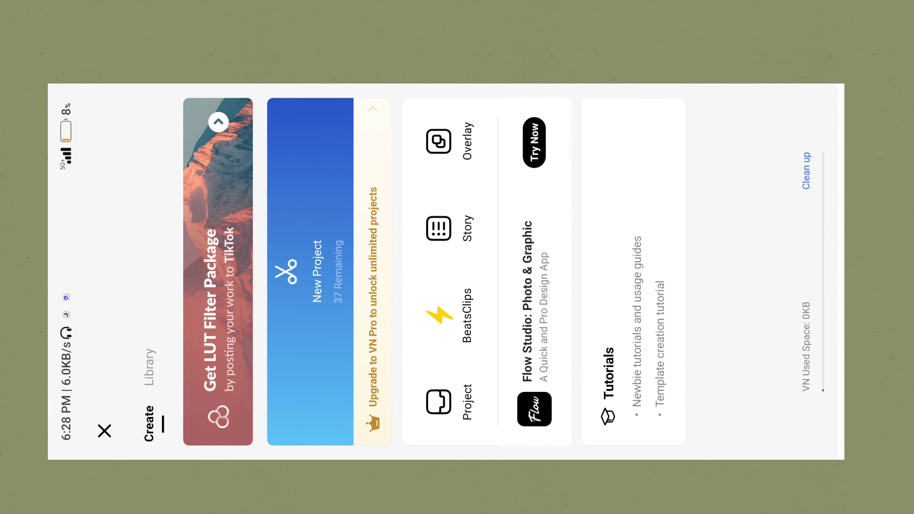
{"action": "left_click", "coordinate": [311, 243]}
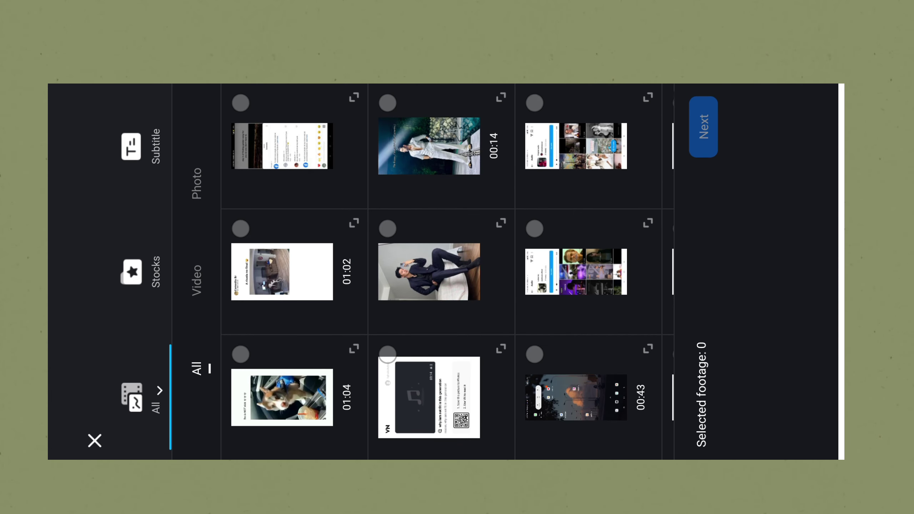
Pick the suit photo, then the 9-second video clip, and open them in the editor.
{"action": "left_click", "coordinate": [197, 184]}
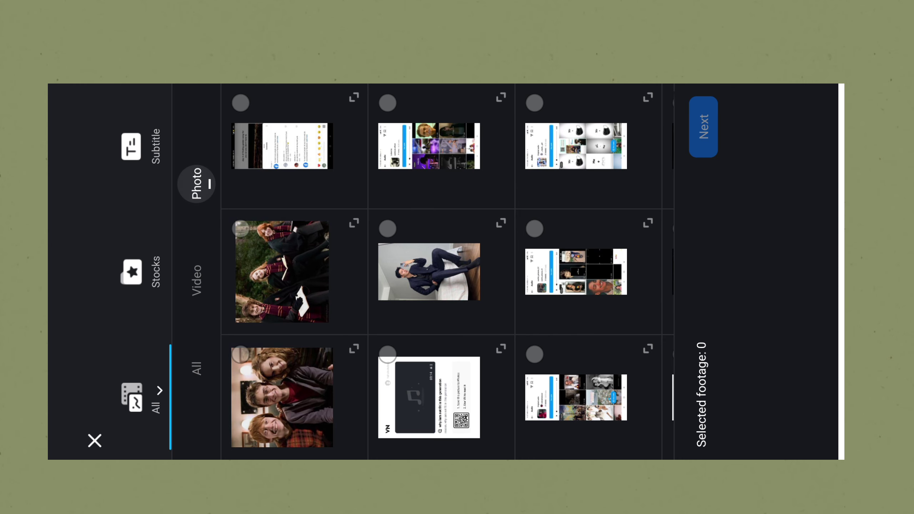
{"action": "left_click", "coordinate": [383, 232]}
{"action": "left_click", "coordinate": [198, 276]}
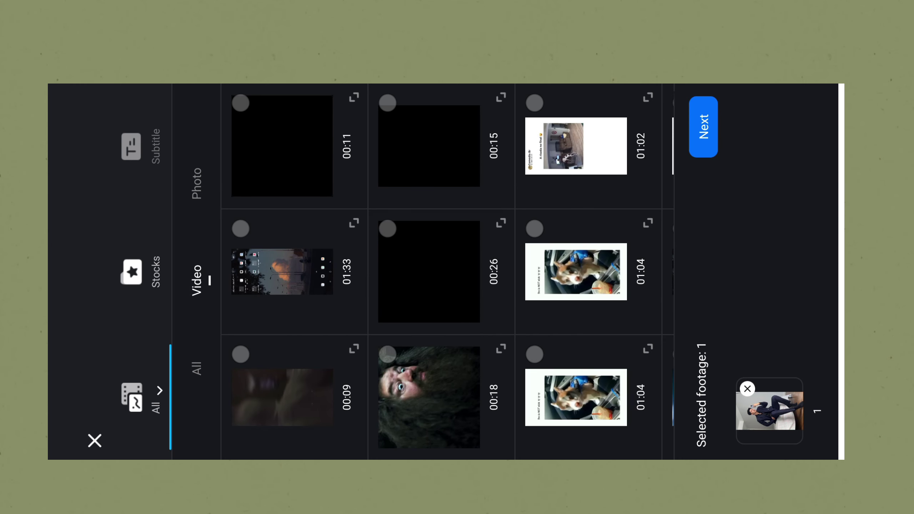
{"action": "left_click", "coordinate": [241, 354]}
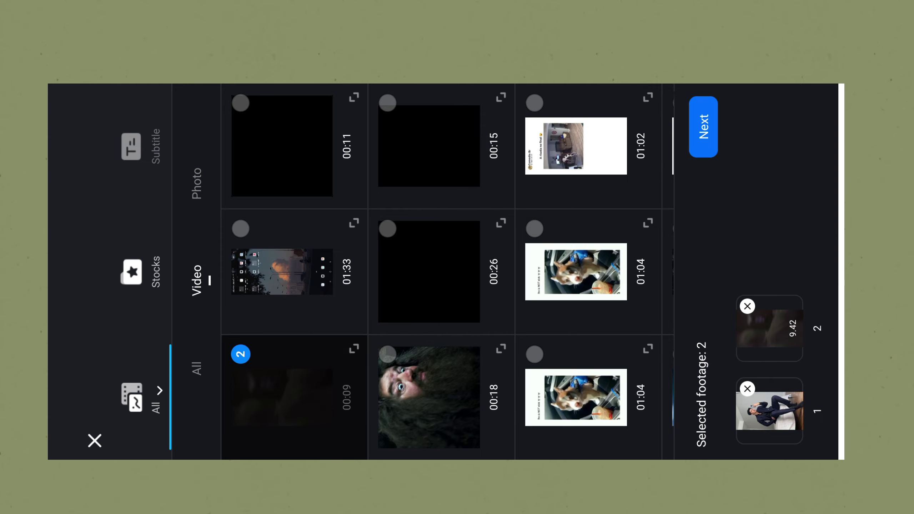
{"action": "left_click", "coordinate": [703, 126]}
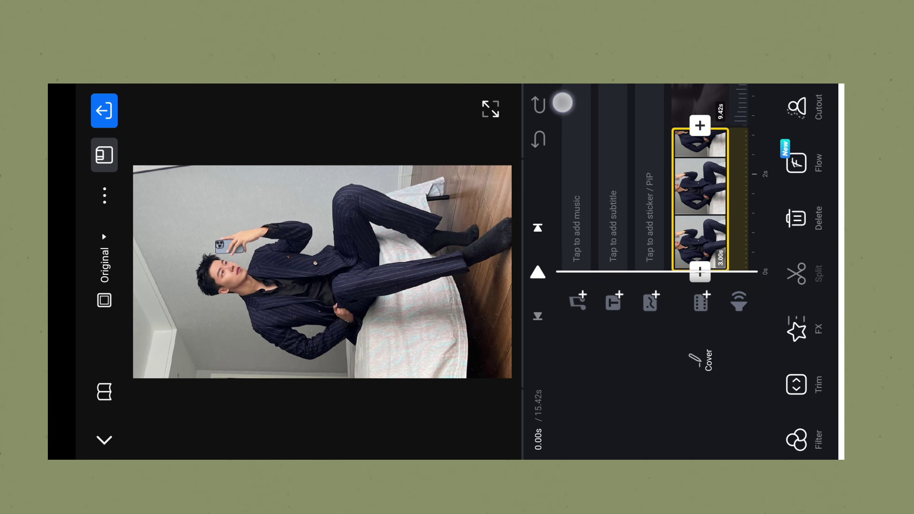
Set the project frame ratio to 9:16 portrait.
{"action": "left_click", "coordinate": [101, 231]}
{"action": "left_click", "coordinate": [190, 328]}
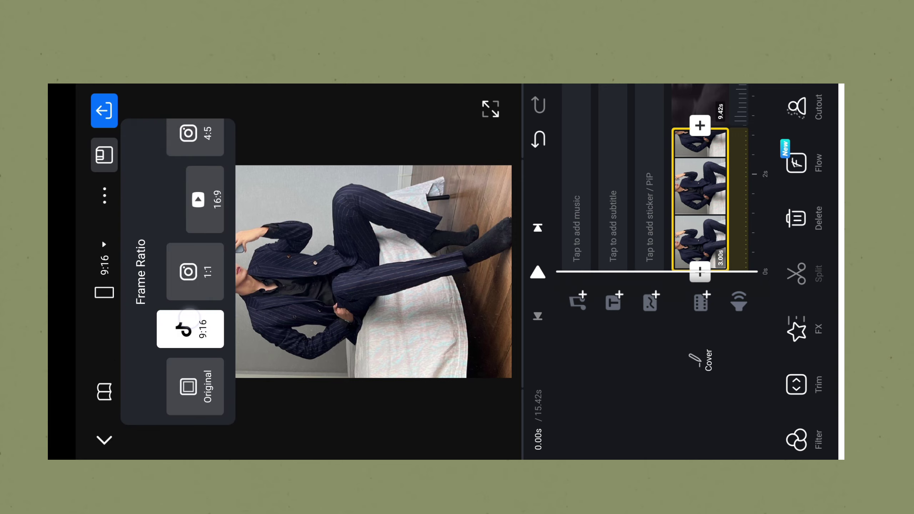
{"action": "left_click", "coordinate": [663, 413]}
{"action": "left_click", "coordinate": [579, 300]}
{"action": "left_click", "coordinate": [739, 394]}
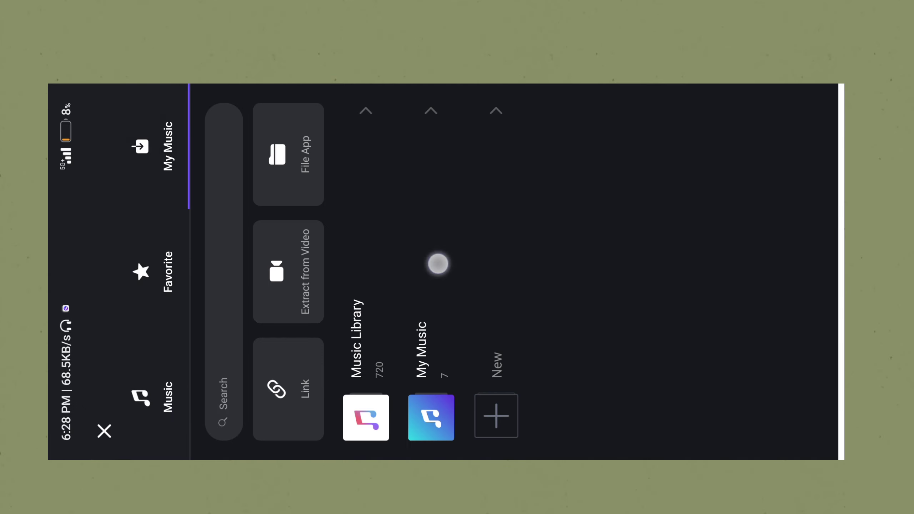
{"action": "left_click", "coordinate": [303, 129]}
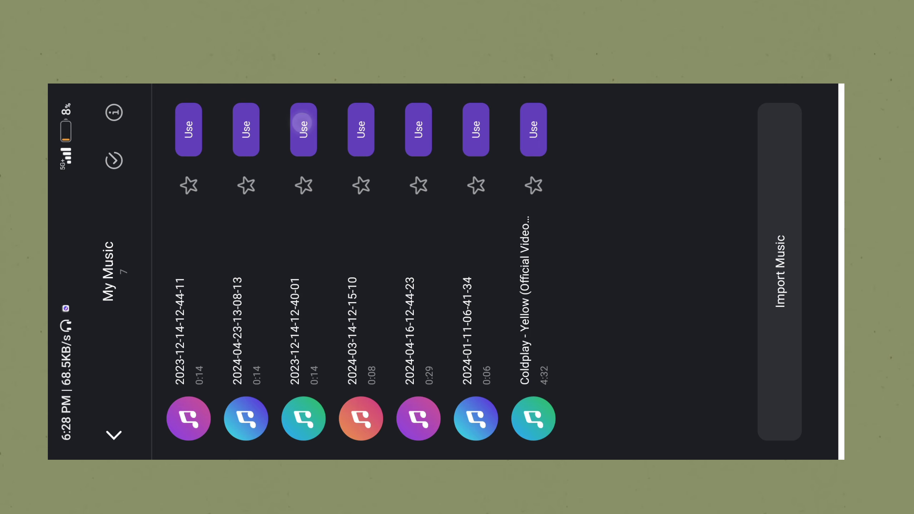
{"action": "left_click", "coordinate": [805, 183]}
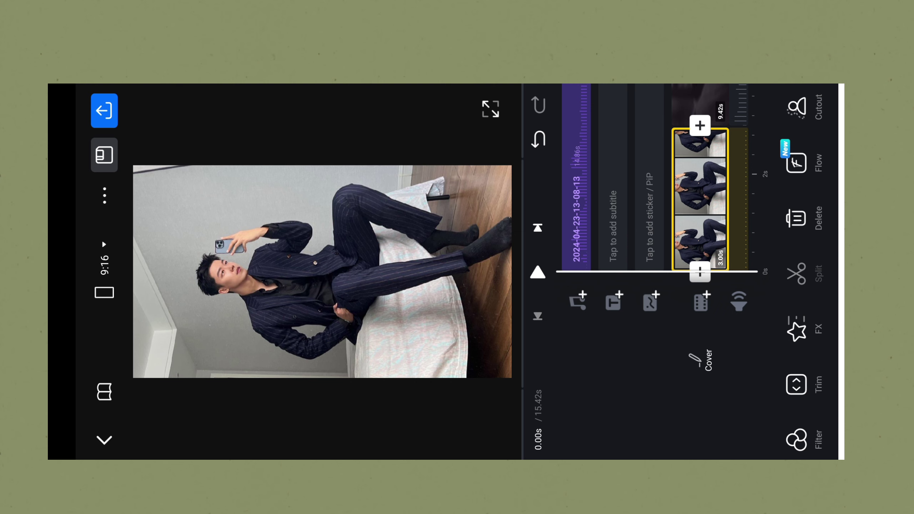
Adjust the suit photo clip's length to about 5.3 seconds.
{"action": "left_click_drag", "start_coordinate": [620, 141], "coordinate": [648, 239]}
{"action": "left_click", "coordinate": [703, 265]}
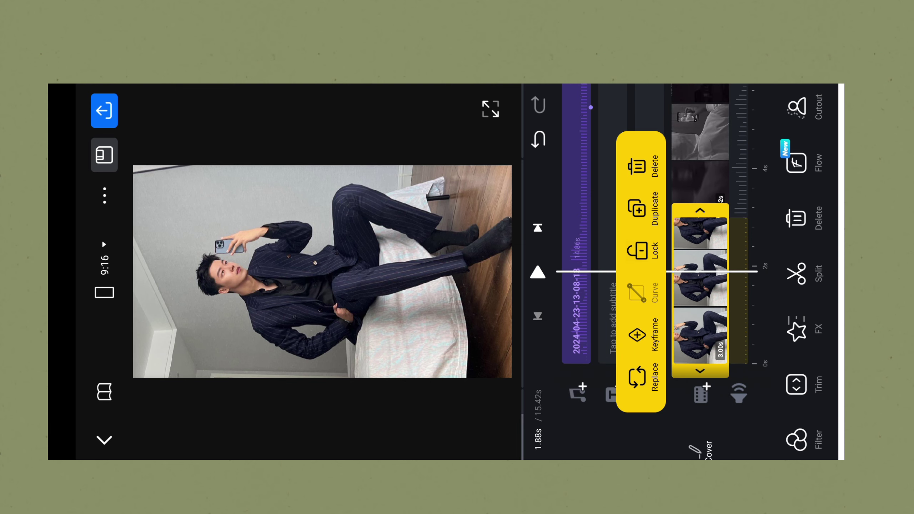
{"action": "left_click_drag", "start_coordinate": [700, 211], "coordinate": [700, 167]}
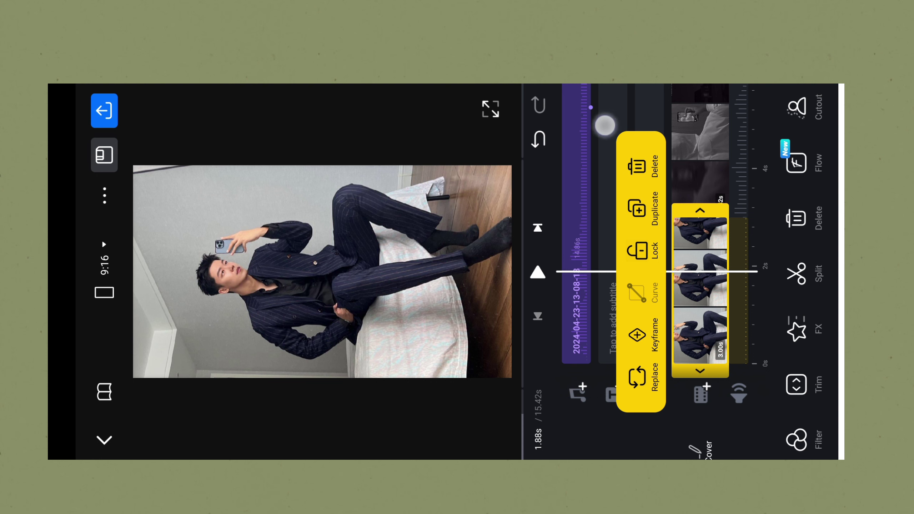
{"action": "left_click", "coordinate": [594, 122]}
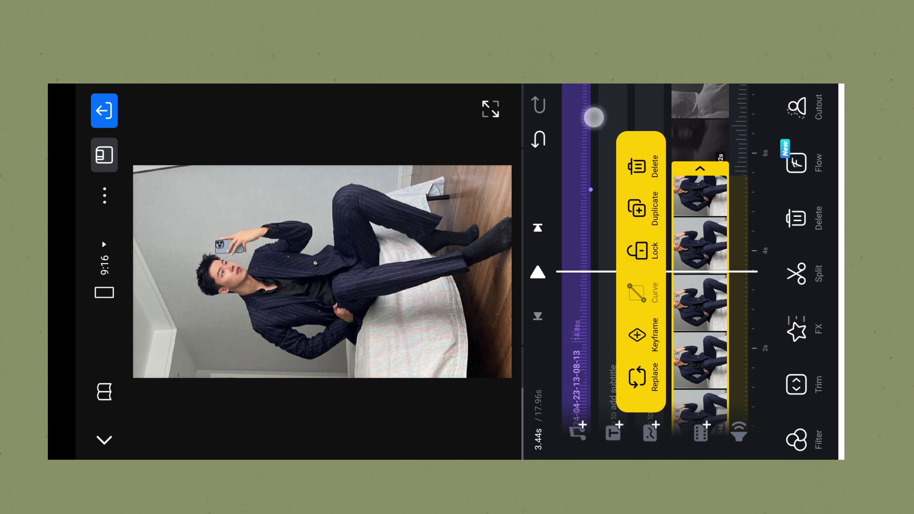
{"action": "mouse_move", "coordinate": [593, 126]}
{"action": "left_mouse_down"}
{"action": "mouse_move", "coordinate": [638, 229]}
{"action": "mouse_move", "coordinate": [629, 210]}
{"action": "mouse_move", "coordinate": [627, 224]}
{"action": "left_mouse_up"}
{"action": "mouse_move", "coordinate": [707, 258]}
{"action": "left_mouse_down"}
{"action": "mouse_move", "coordinate": [733, 255]}
{"action": "mouse_move", "coordinate": [730, 245]}
{"action": "left_mouse_up"}
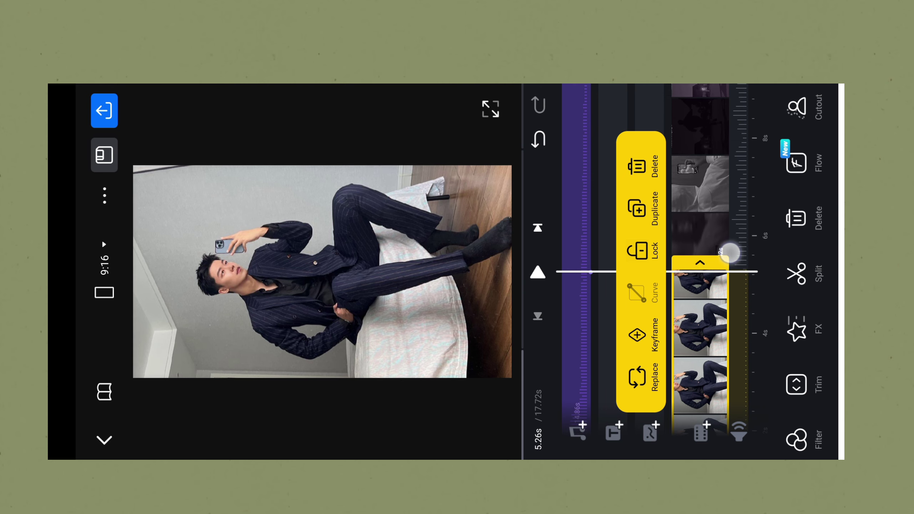
{"action": "left_click", "coordinate": [581, 180]}
Delete the 3-second Directed by credits clip at the end of the timeline.
{"action": "left_click", "coordinate": [621, 247]}
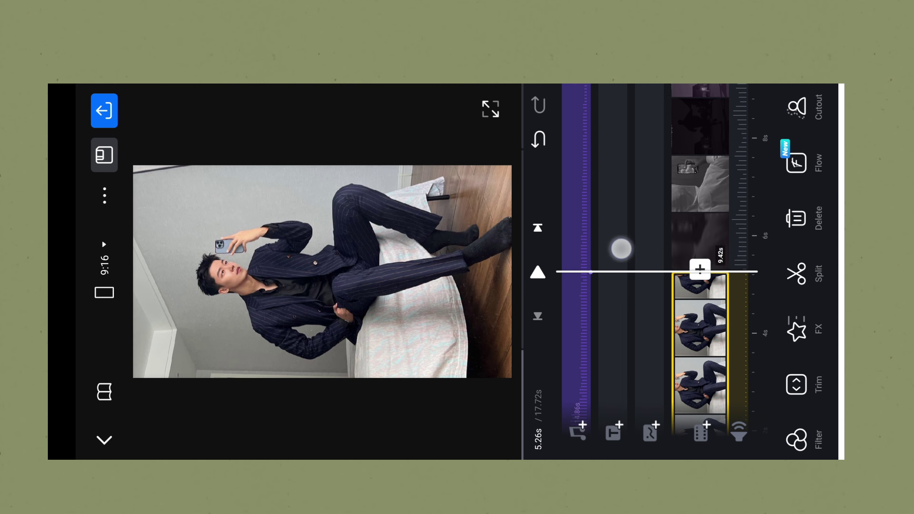
{"action": "left_click", "coordinate": [806, 271]}
{"action": "mouse_move", "coordinate": [659, 219]}
{"action": "left_mouse_down"}
{"action": "mouse_move", "coordinate": [716, 330]}
{"action": "mouse_move", "coordinate": [714, 436]}
{"action": "left_mouse_up"}
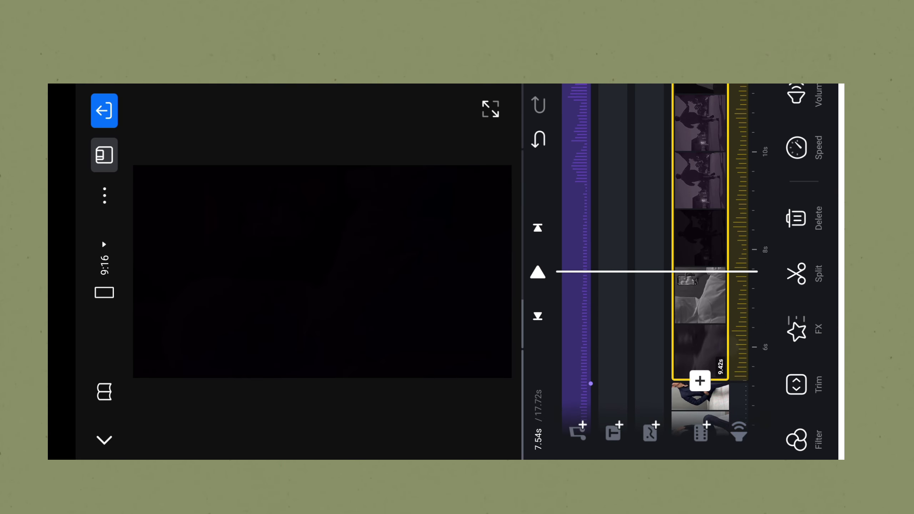
{"action": "left_click_drag", "start_coordinate": [618, 286], "coordinate": [618, 135]}
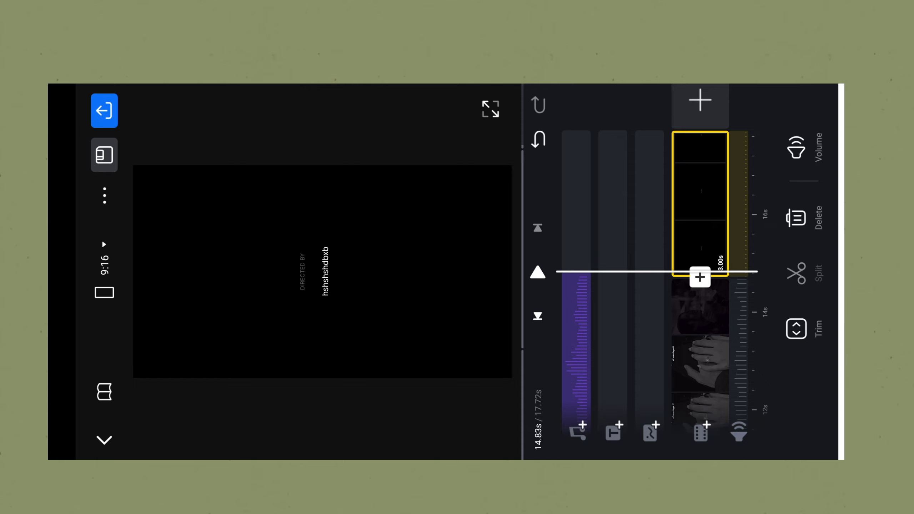
{"action": "left_click", "coordinate": [796, 218]}
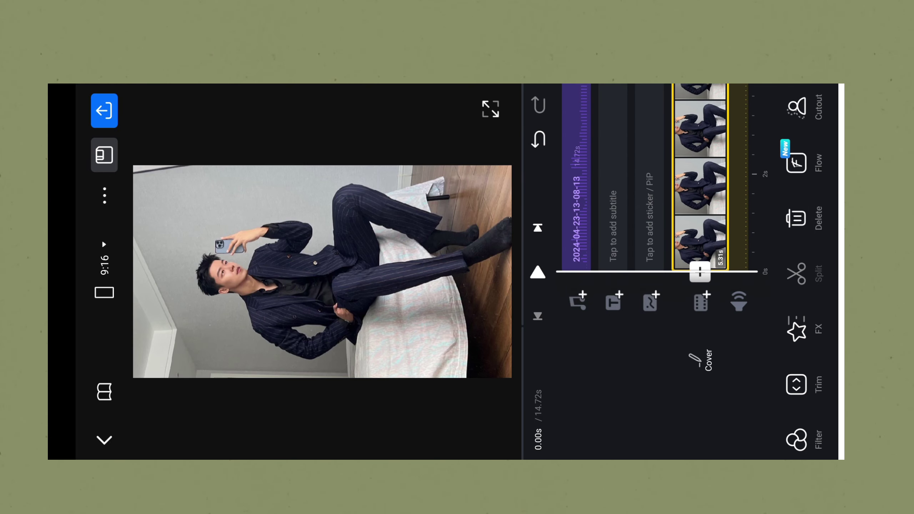
Add a text caption over the suit photo, starting with the word 'reason'.
{"action": "left_click", "coordinate": [613, 300]}
{"action": "left_click", "coordinate": [713, 316]}
{"action": "left_click", "coordinate": [295, 290]}
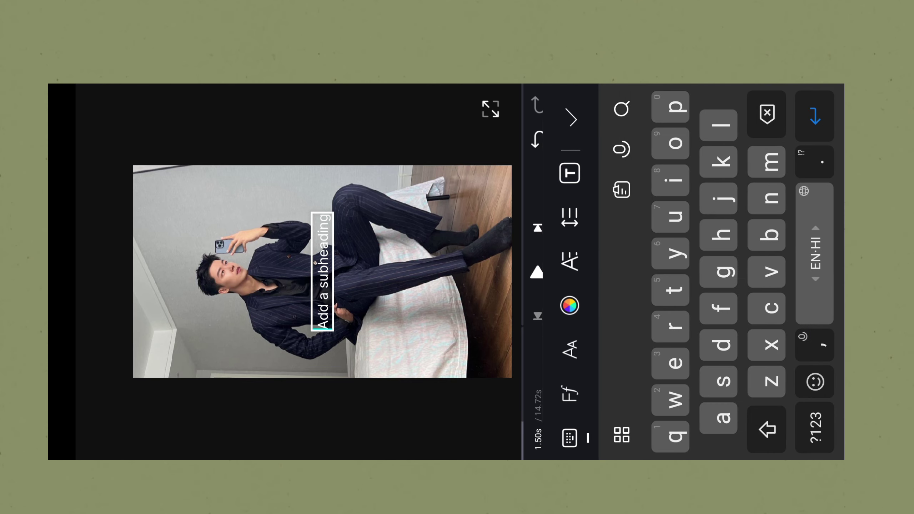
{"action": "type", "text": "reas"}
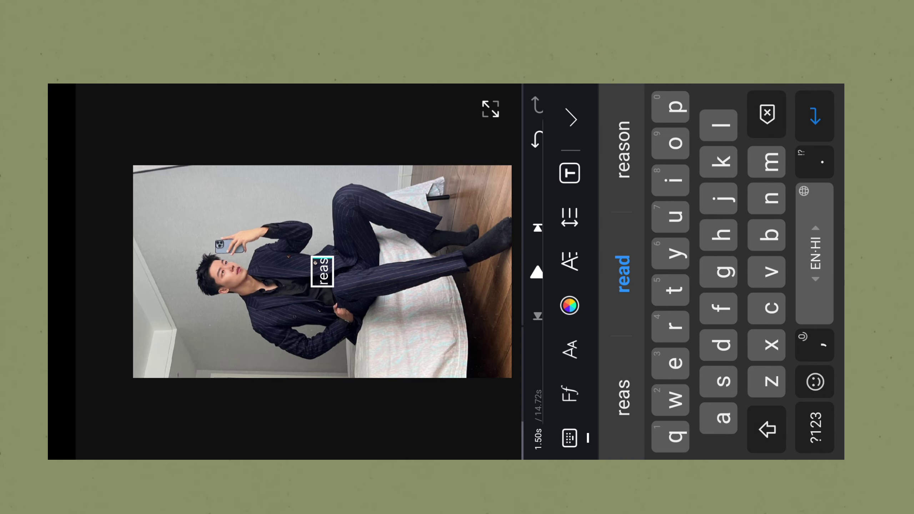
{"action": "left_click", "coordinate": [622, 146]}
{"action": "type", "text": ", "}
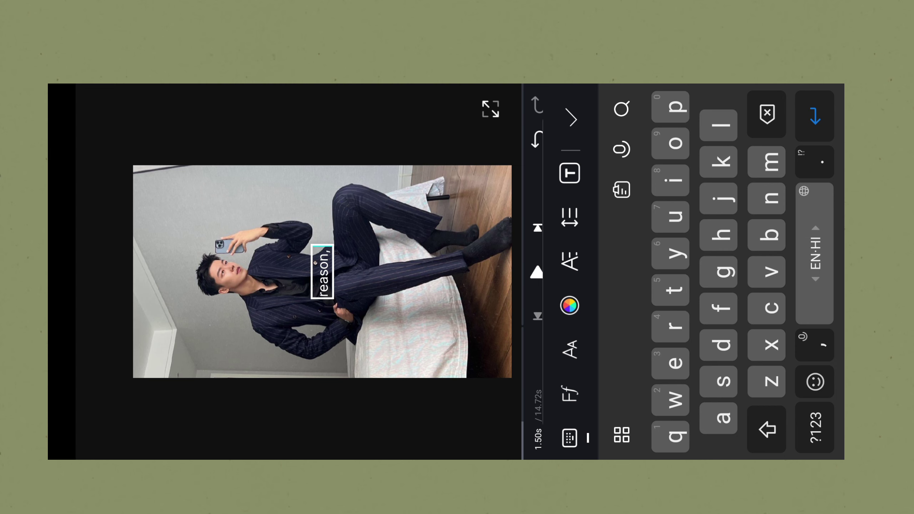
{"action": "type", "text": "why "}
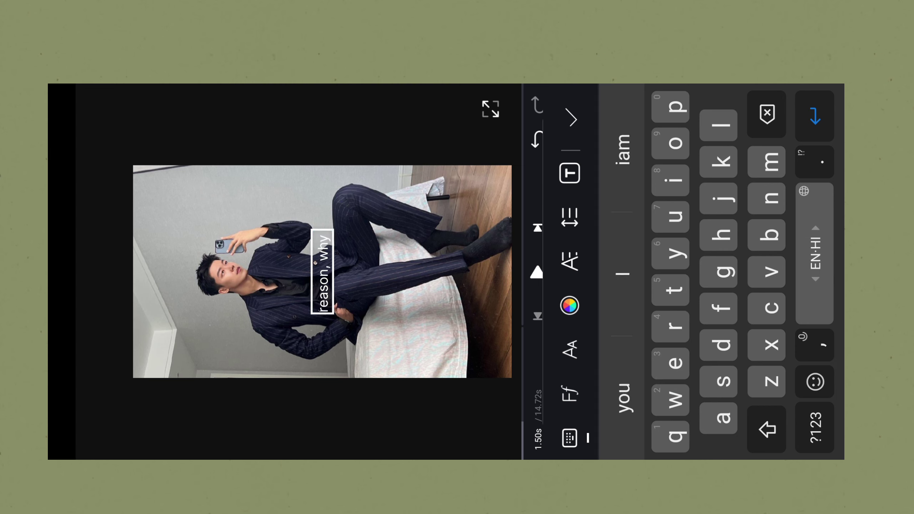
{"action": "type", "text": "im"}
Continue the caption with 'why I'm not fit in this', split across two lines.
{"action": "left_click", "coordinate": [622, 274]}
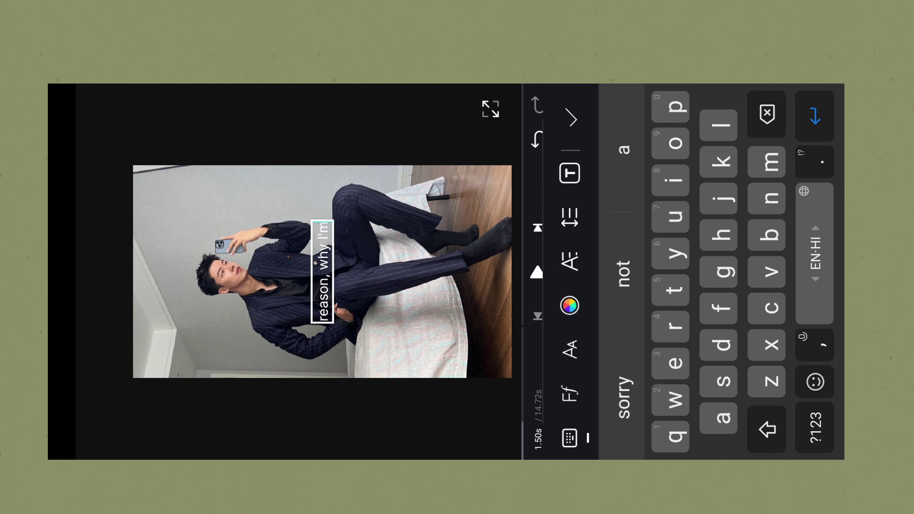
{"action": "type", "text": " not fi"}
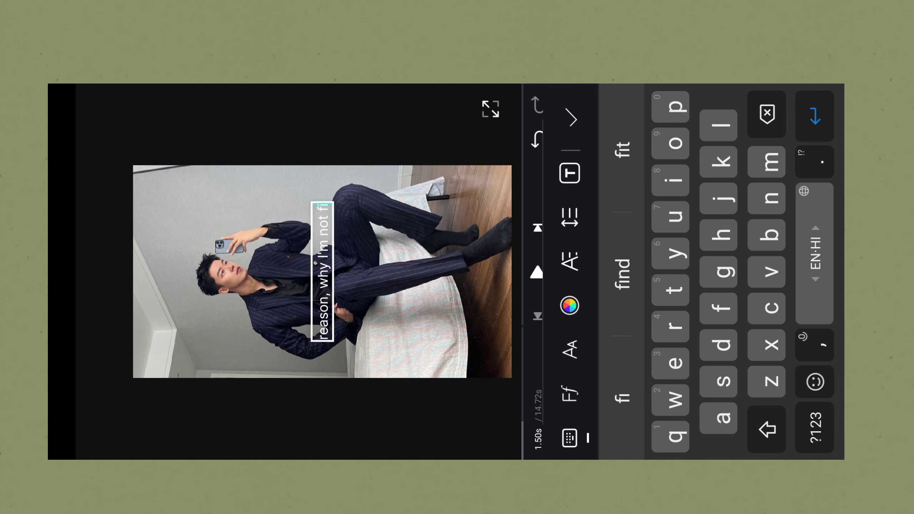
{"action": "left_click", "coordinate": [622, 149]}
{"action": "left_click", "coordinate": [622, 270]}
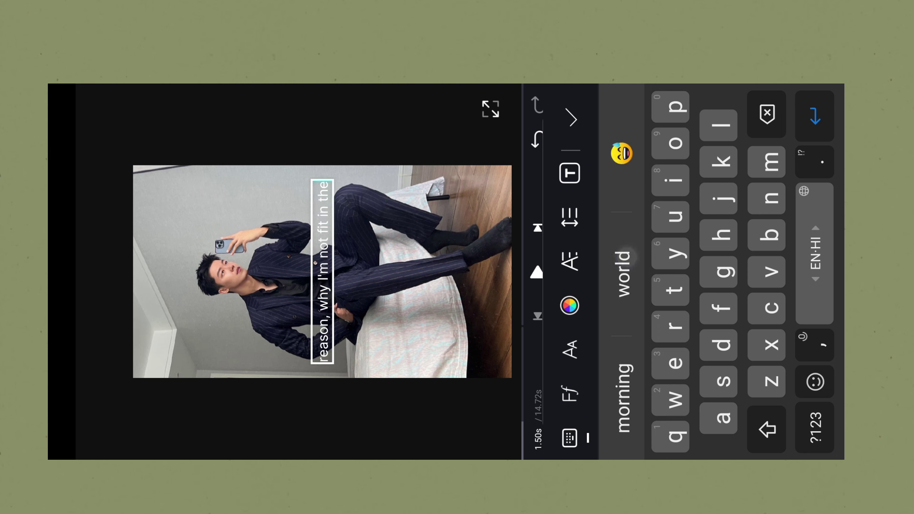
{"action": "key", "text": "BackSpace"}
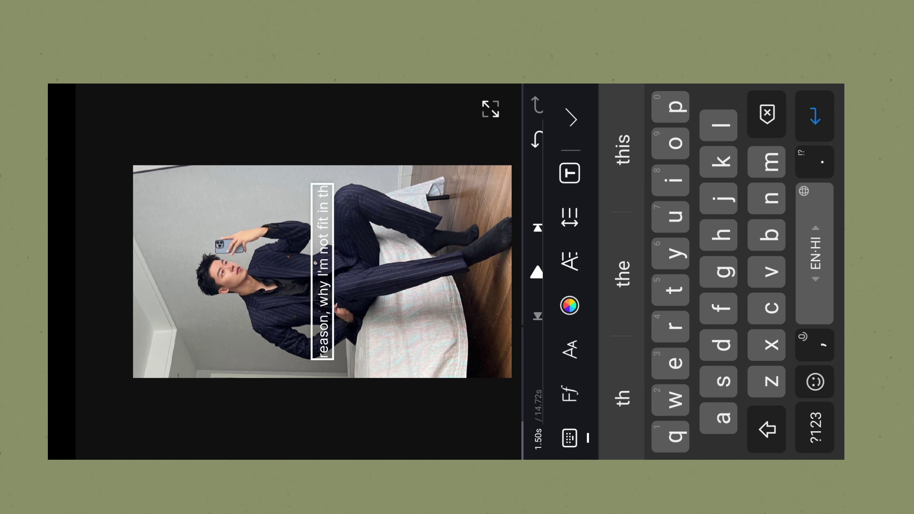
{"action": "key", "text": "BackSpace"}
{"action": "key", "text": "BackSpace"}
{"action": "key", "text": "Return"}
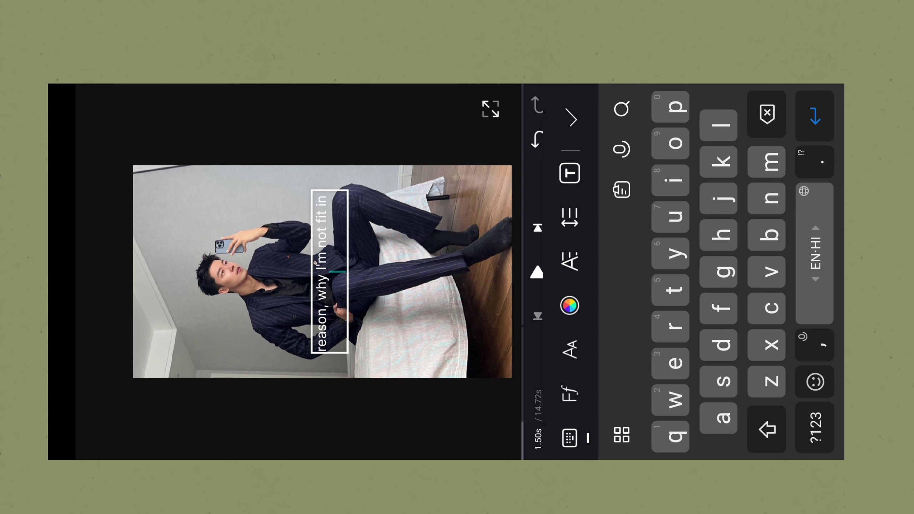
{"action": "type", "text": "thi"}
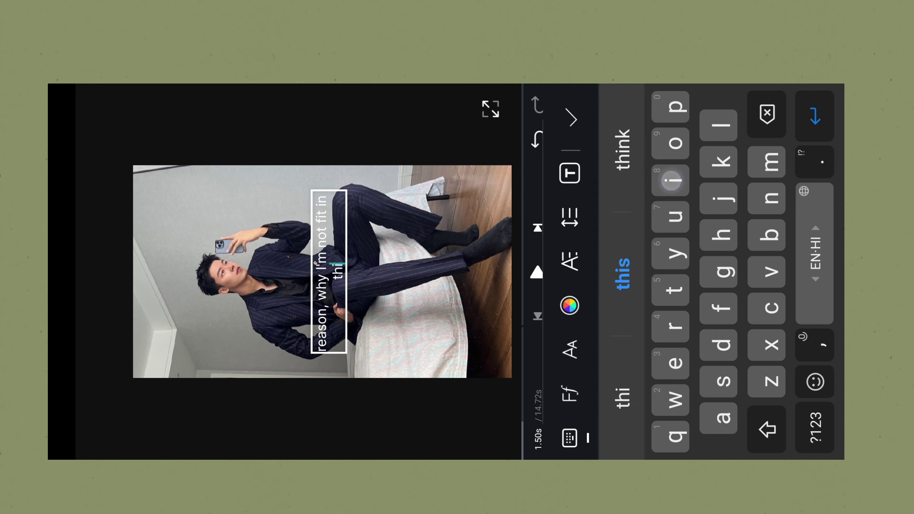
{"action": "left_click", "coordinate": [622, 271]}
Finish the caption with 'generation' and move it toward the top of the frame.
{"action": "left_click", "coordinate": [329, 261]}
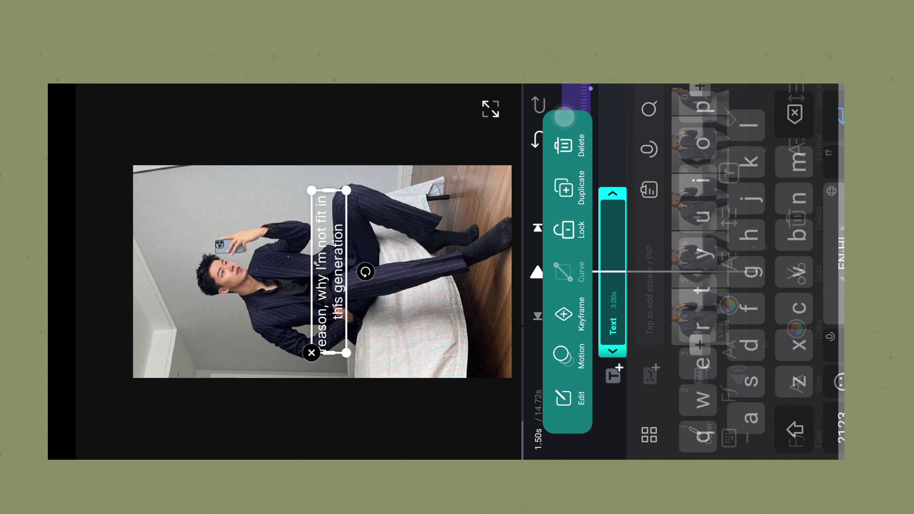
{"action": "mouse_move", "coordinate": [316, 261]}
{"action": "left_mouse_down"}
{"action": "mouse_move", "coordinate": [169, 271]}
{"action": "mouse_move", "coordinate": [155, 261]}
{"action": "left_mouse_up"}
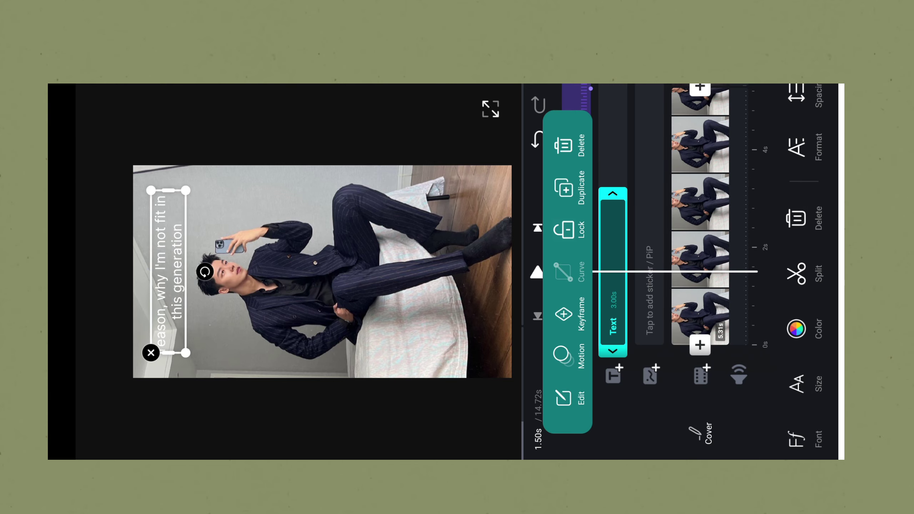
{"action": "left_click", "coordinate": [564, 397]}
Set the caption font to Inter-SemiBold.
{"action": "left_click", "coordinate": [570, 393]}
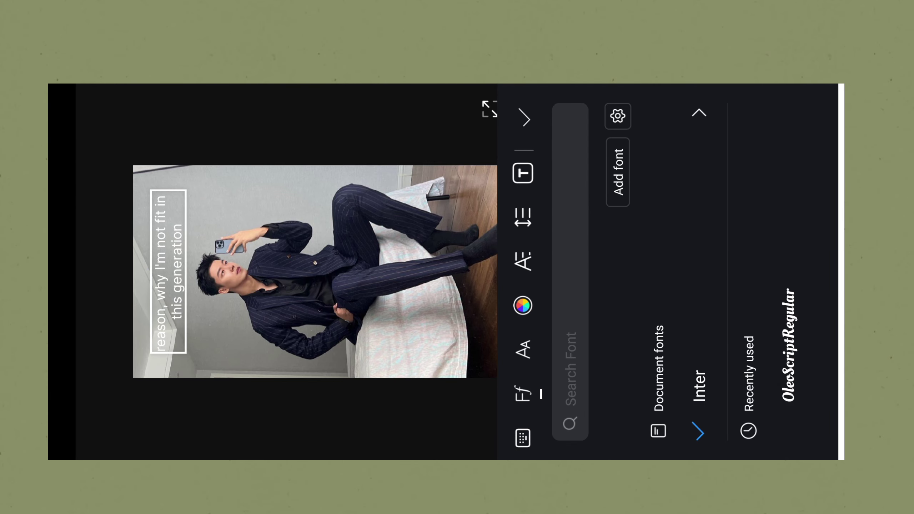
{"action": "left_click", "coordinate": [700, 274]}
{"action": "left_click_drag", "start_coordinate": [701, 274], "coordinate": [565, 178]}
{"action": "left_click", "coordinate": [662, 237]}
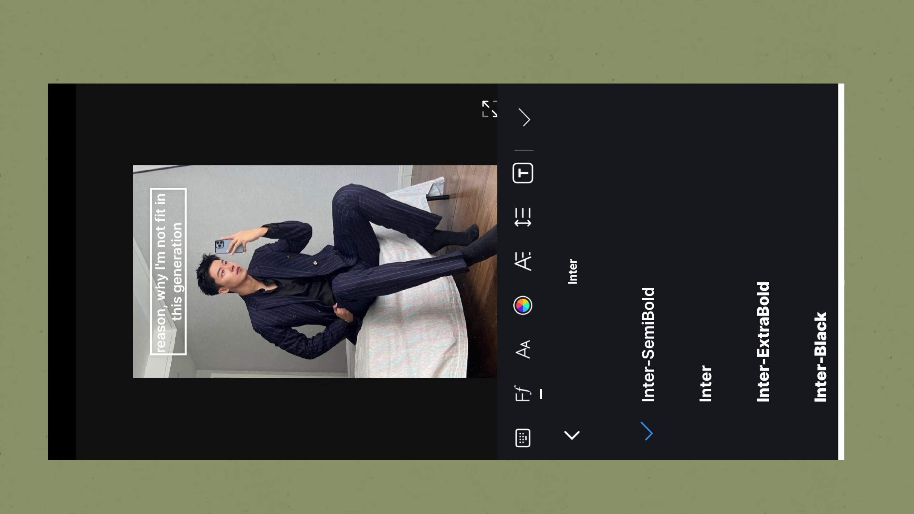
{"action": "left_click", "coordinate": [525, 111]}
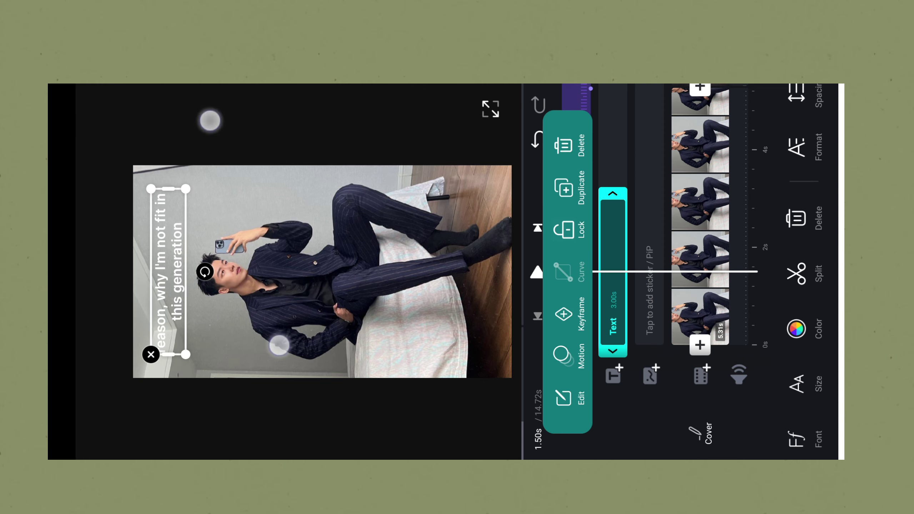
Shrink the caption text to a smaller size.
{"action": "left_click_drag", "start_coordinate": [208, 119], "coordinate": [232, 143]}
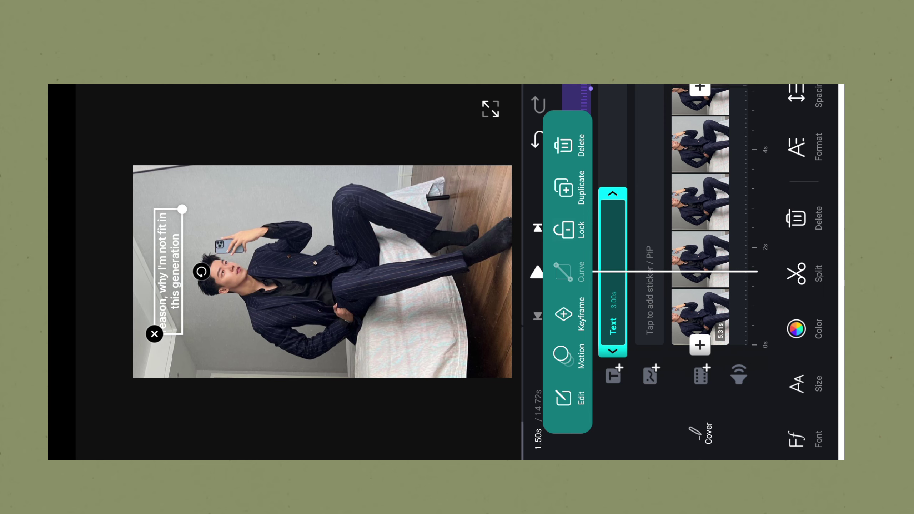
{"action": "left_click", "coordinate": [563, 398]}
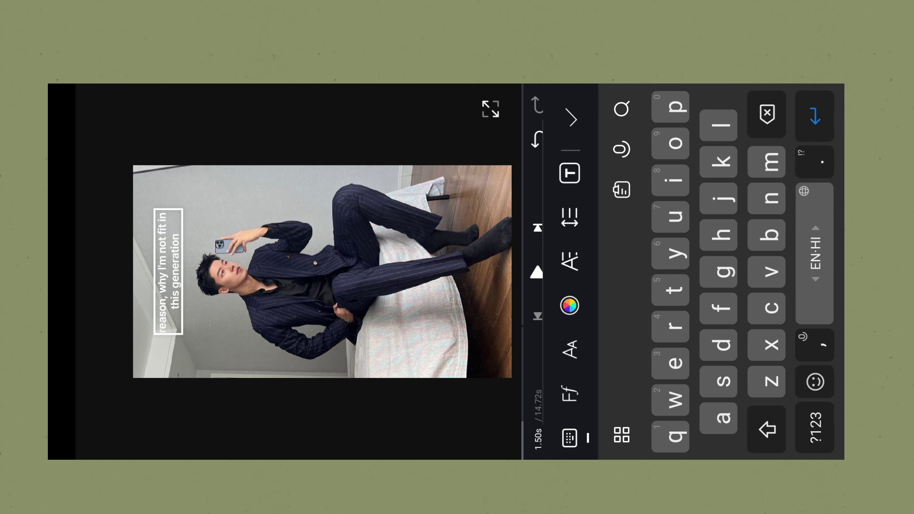
{"action": "left_click", "coordinate": [572, 119]}
Lengthen the caption clip to 5.31 seconds so it spans the suit photo.
{"action": "left_click_drag", "start_coordinate": [634, 136], "coordinate": [701, 128]}
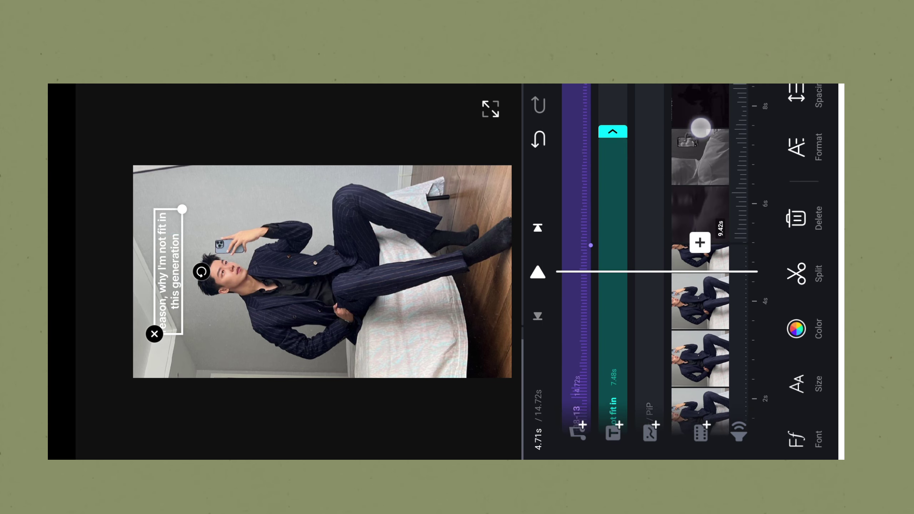
{"action": "left_click_drag", "start_coordinate": [763, 305], "coordinate": [763, 280]}
{"action": "left_click", "coordinate": [613, 335]}
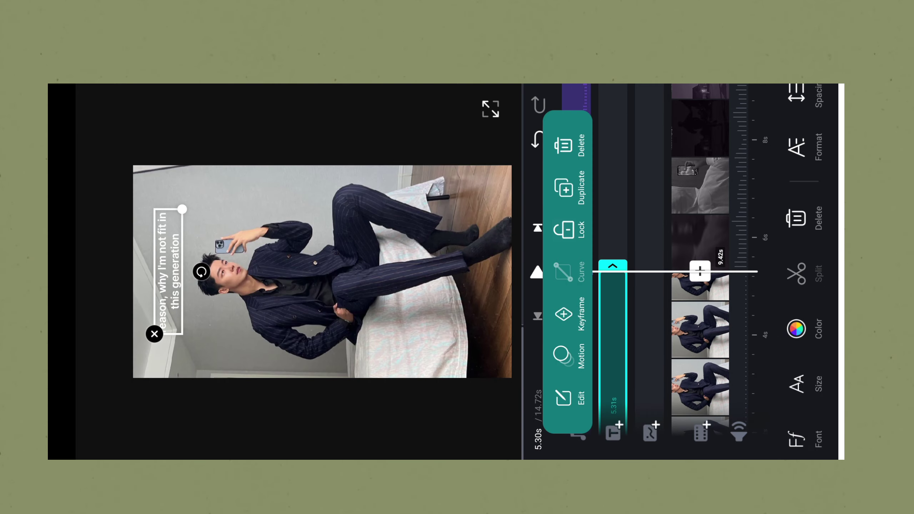
{"action": "left_click", "coordinate": [699, 329]}
{"action": "left_click_drag", "start_coordinate": [707, 329], "coordinate": [707, 300]}
{"action": "left_click", "coordinate": [538, 271]}
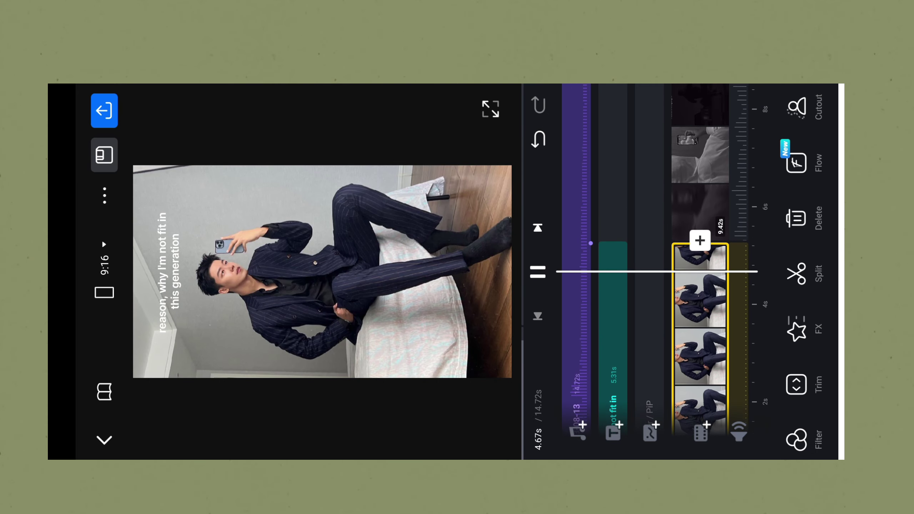